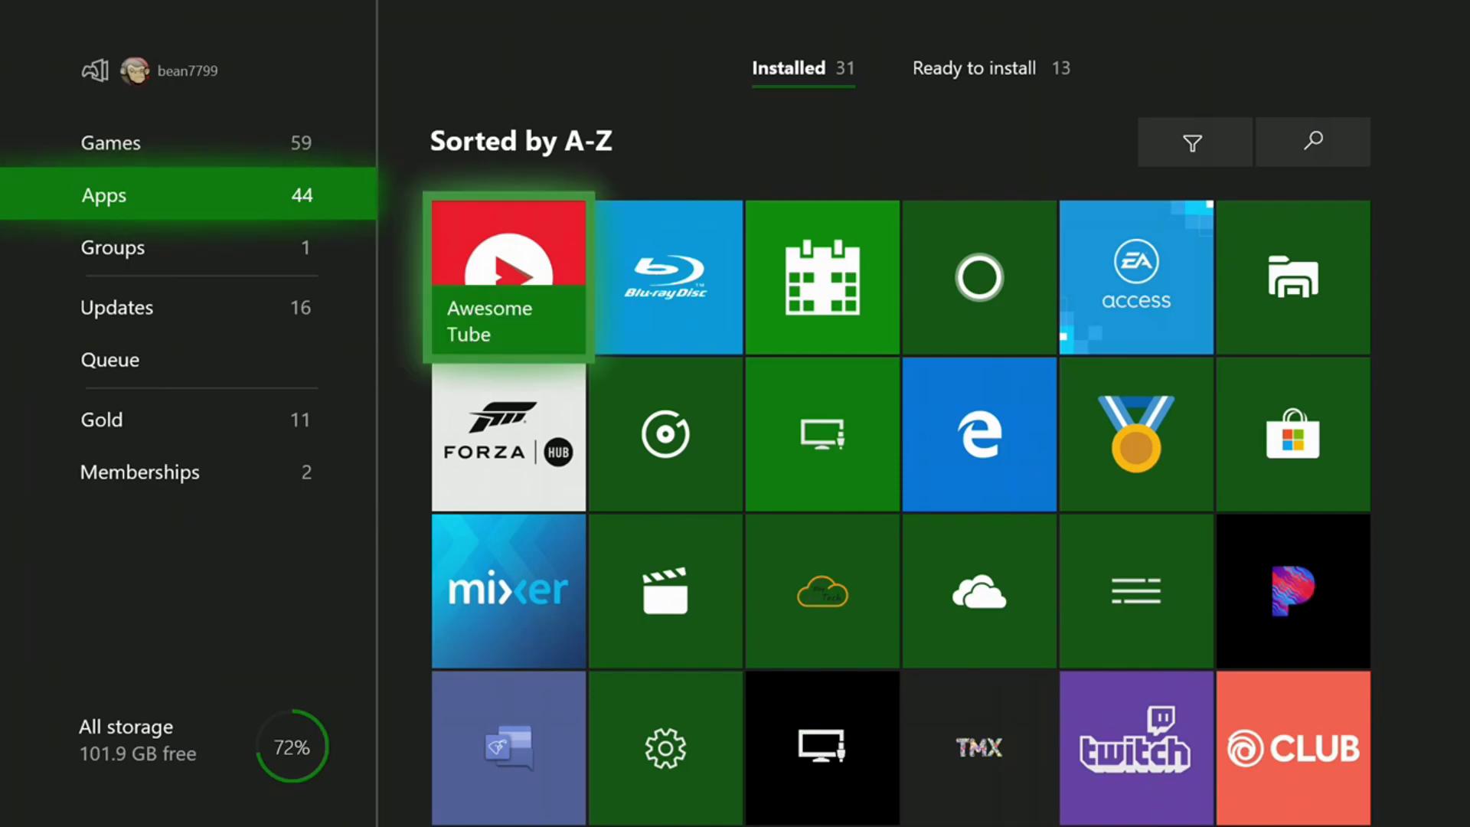
- Launch Microsoft Edge from the installed Apps collection
{"action": "key", "text": "Right"}
{"action": "key", "text": "Right"}
{"action": "key", "text": "Right"}
{"action": "key", "text": "Down"}
{"action": "key", "text": "Return"}
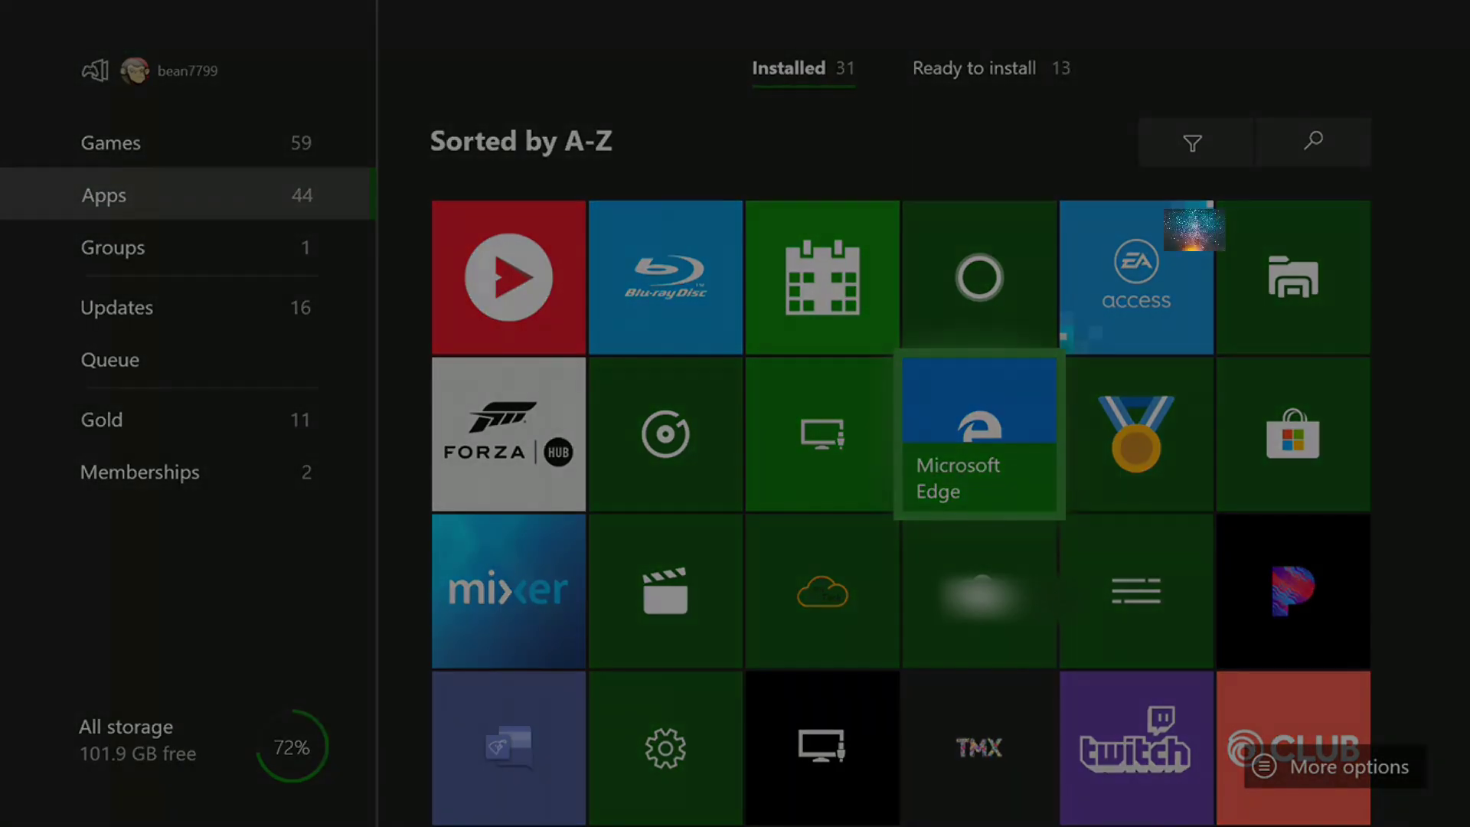
- Spell 'scotty' in Edge's address bar with the on-screen keyboard
{"action": "key", "text": "Return"}
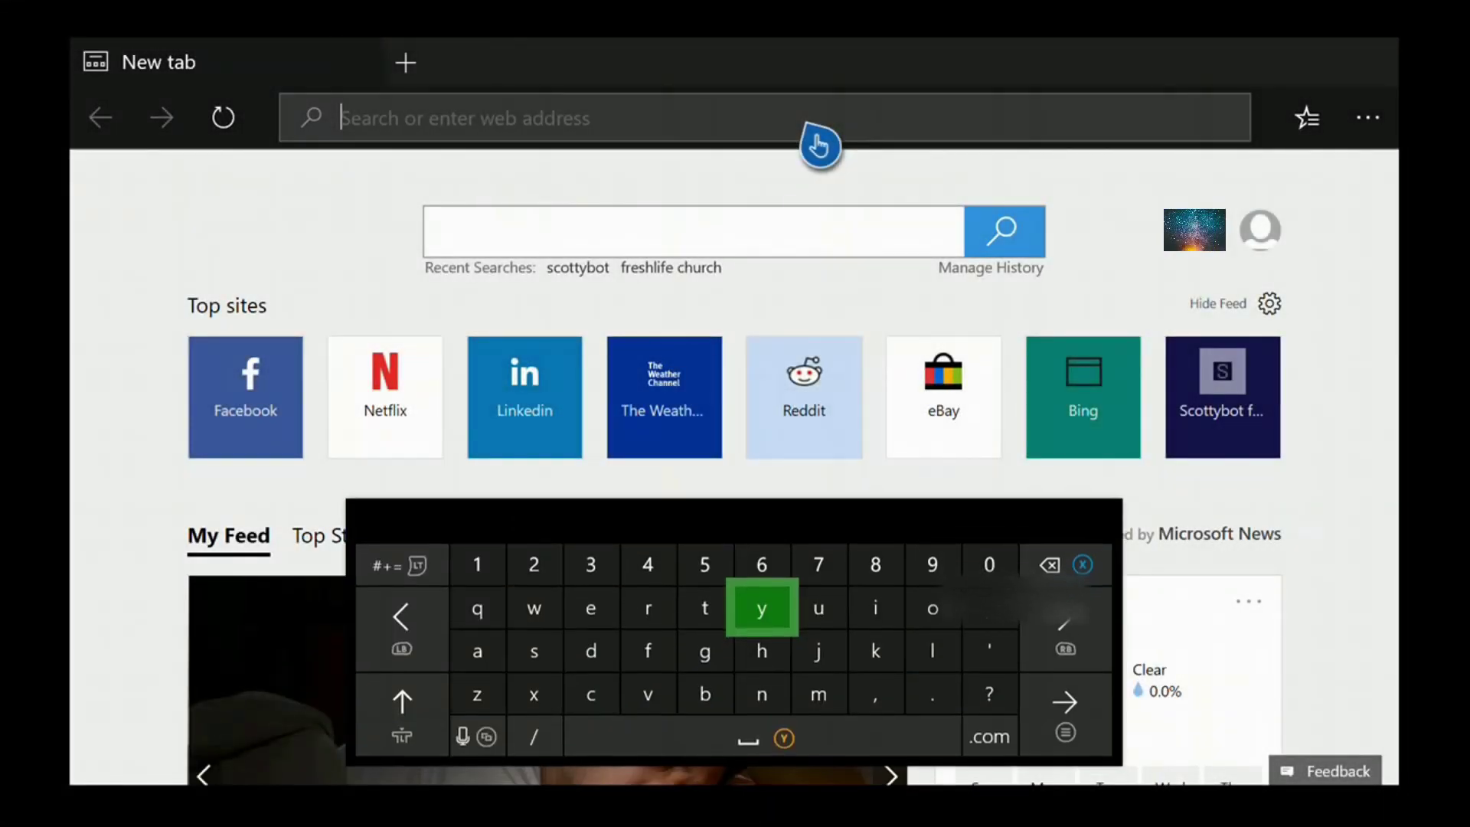
{"action": "key", "text": "Down"}
{"action": "key", "text": "Down"}
{"action": "key", "text": "Left"}
{"action": "key", "text": "Left"}
{"action": "key", "text": "Left"}
{"action": "key", "text": "Left"}
{"action": "key", "text": "Up"}
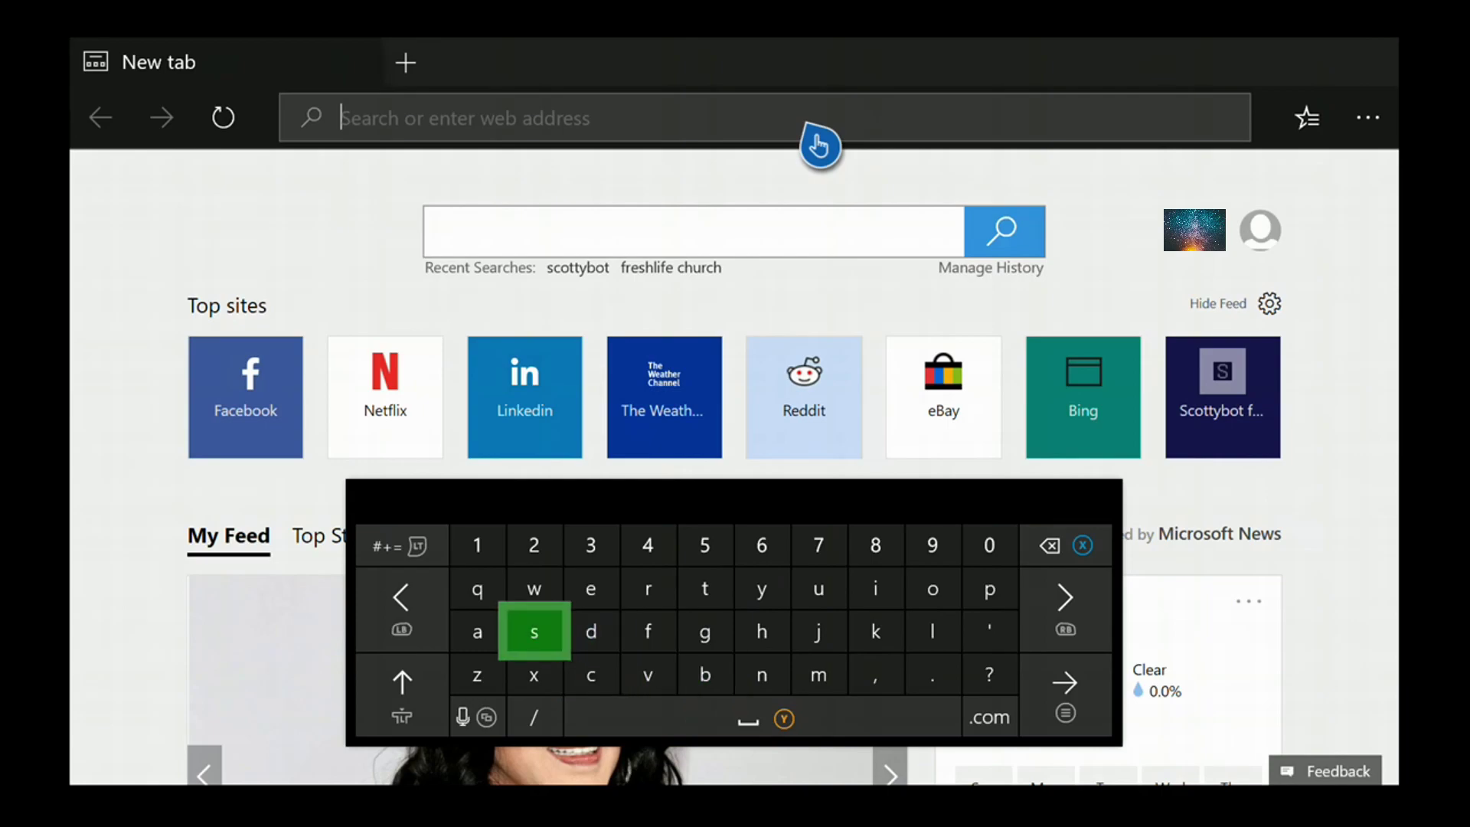
{"action": "key", "text": "Return"}
{"action": "key", "text": "Right"}
{"action": "key", "text": "Down"}
{"action": "key", "text": "Return"}
{"action": "key", "text": "Up"}
{"action": "key", "text": "Up"}
{"action": "key", "text": "Right"}
{"action": "key", "text": "Right"}
{"action": "key", "text": "Right"}
{"action": "key", "text": "Right"}
{"action": "key", "text": "Right"}
{"action": "key", "text": "Return"}
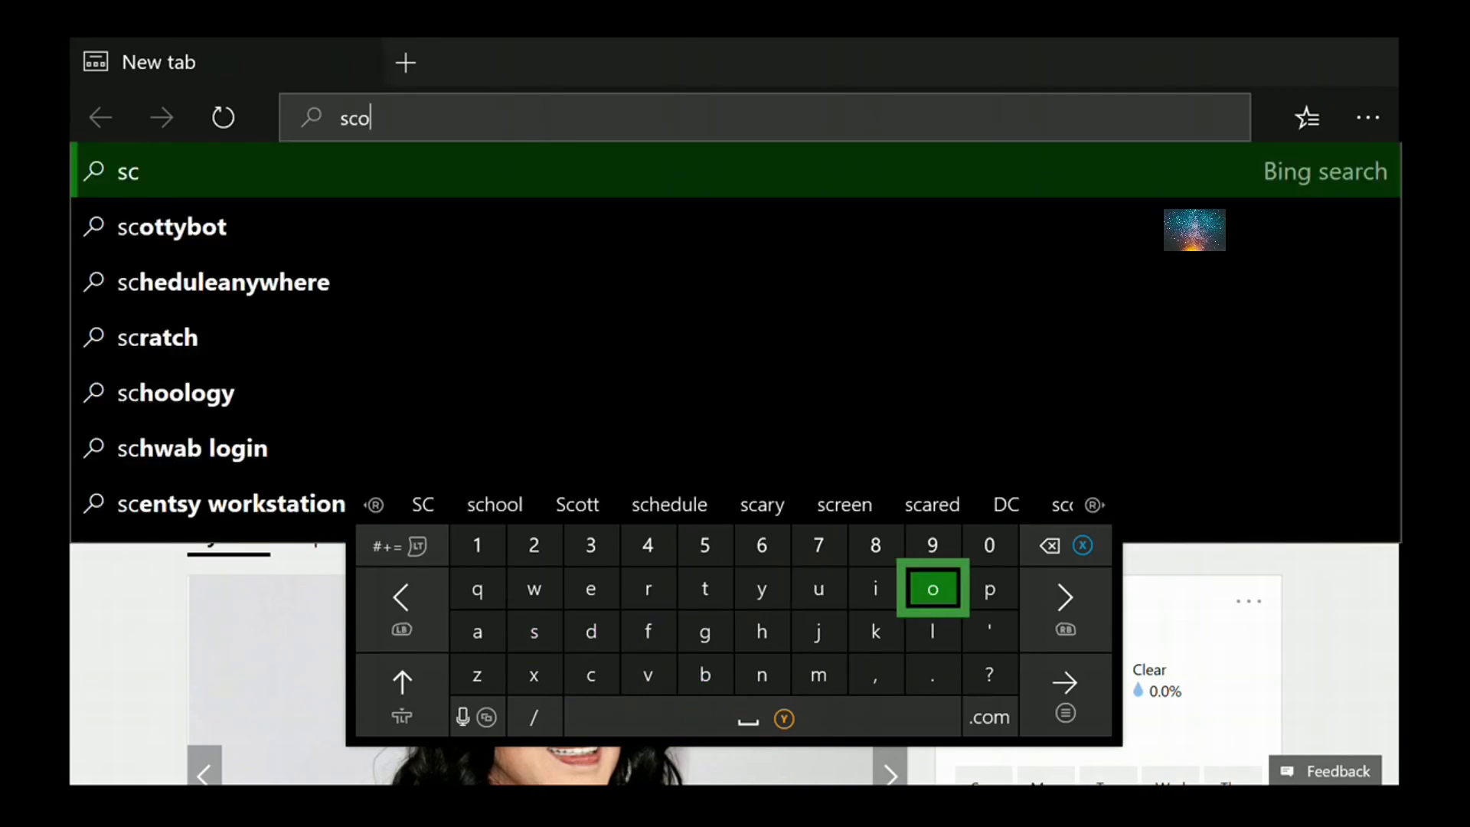
{"action": "key", "text": "Left"}
{"action": "key", "text": "Left"}
{"action": "key", "text": "Left"}
{"action": "key", "text": "Return"}
{"action": "key", "text": "Return"}
{"action": "key", "text": "Right"}
{"action": "key", "text": "Return"}
{"action": "key", "text": "Left"}
{"action": "key", "text": "Down"}
{"action": "key", "text": "Left"}
- Complete the search text as 'scottybot' and run the Bing search
{"action": "key", "text": "Down"}
{"action": "key", "text": "Return"}
{"action": "key", "text": "Up"}
{"action": "key", "text": "Up"}
{"action": "key", "text": "Right"}
{"action": "key", "text": "Right"}
{"action": "key", "text": "Right"}
{"action": "key", "text": "Down"}
{"action": "key", "text": "Right"}
{"action": "key", "text": "Return"}
{"action": "key", "text": "Left"}
{"action": "key", "text": "Left"}
{"action": "key", "text": "Left"}
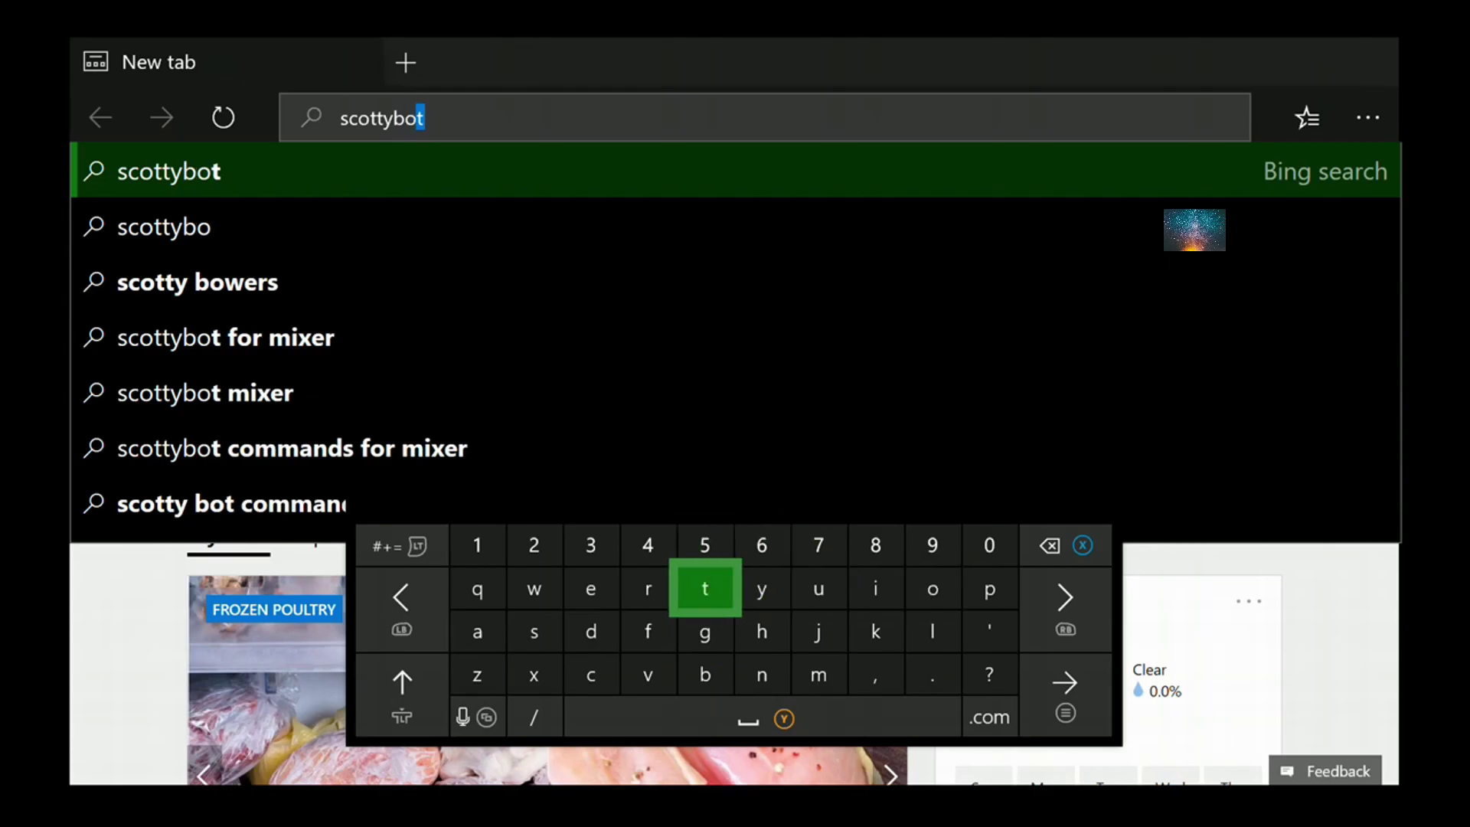
{"action": "key", "text": "Return"}
{"action": "key", "text": "Left"}
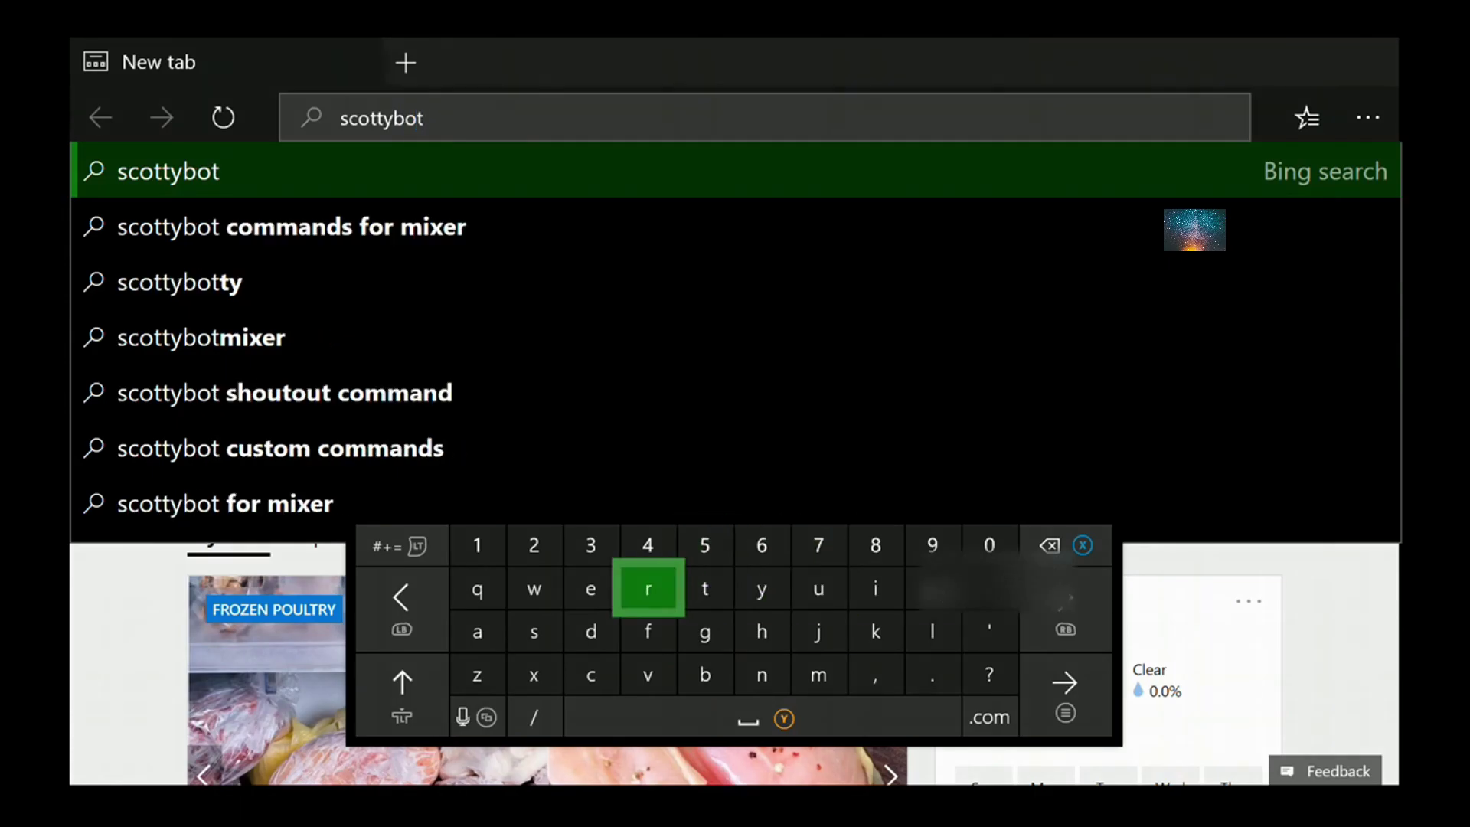
{"action": "key", "text": "Return"}
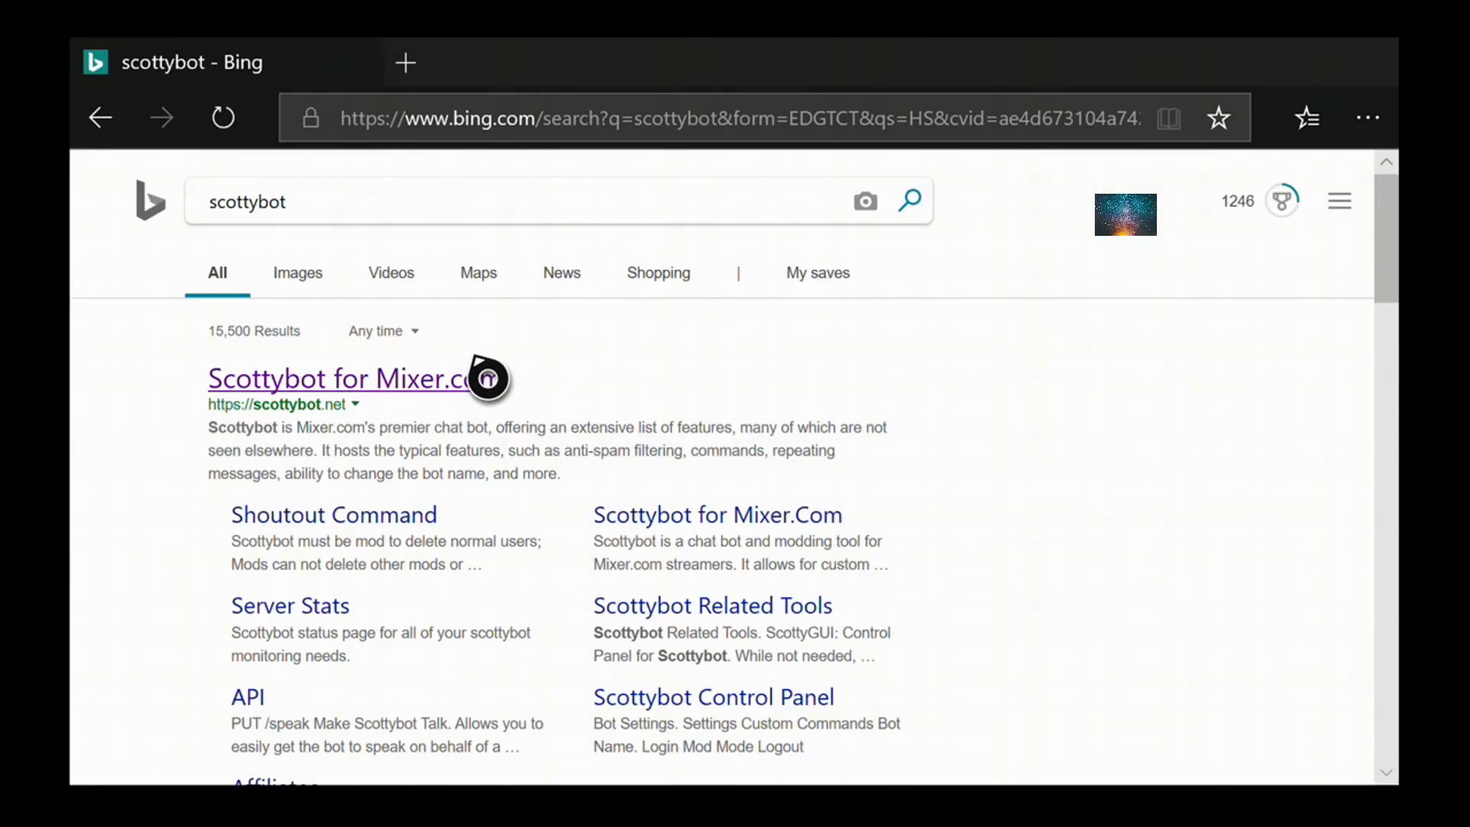
- Open the 'Scottybot for Mixer.com' search result
{"action": "left_click", "coordinate": [488, 378]}
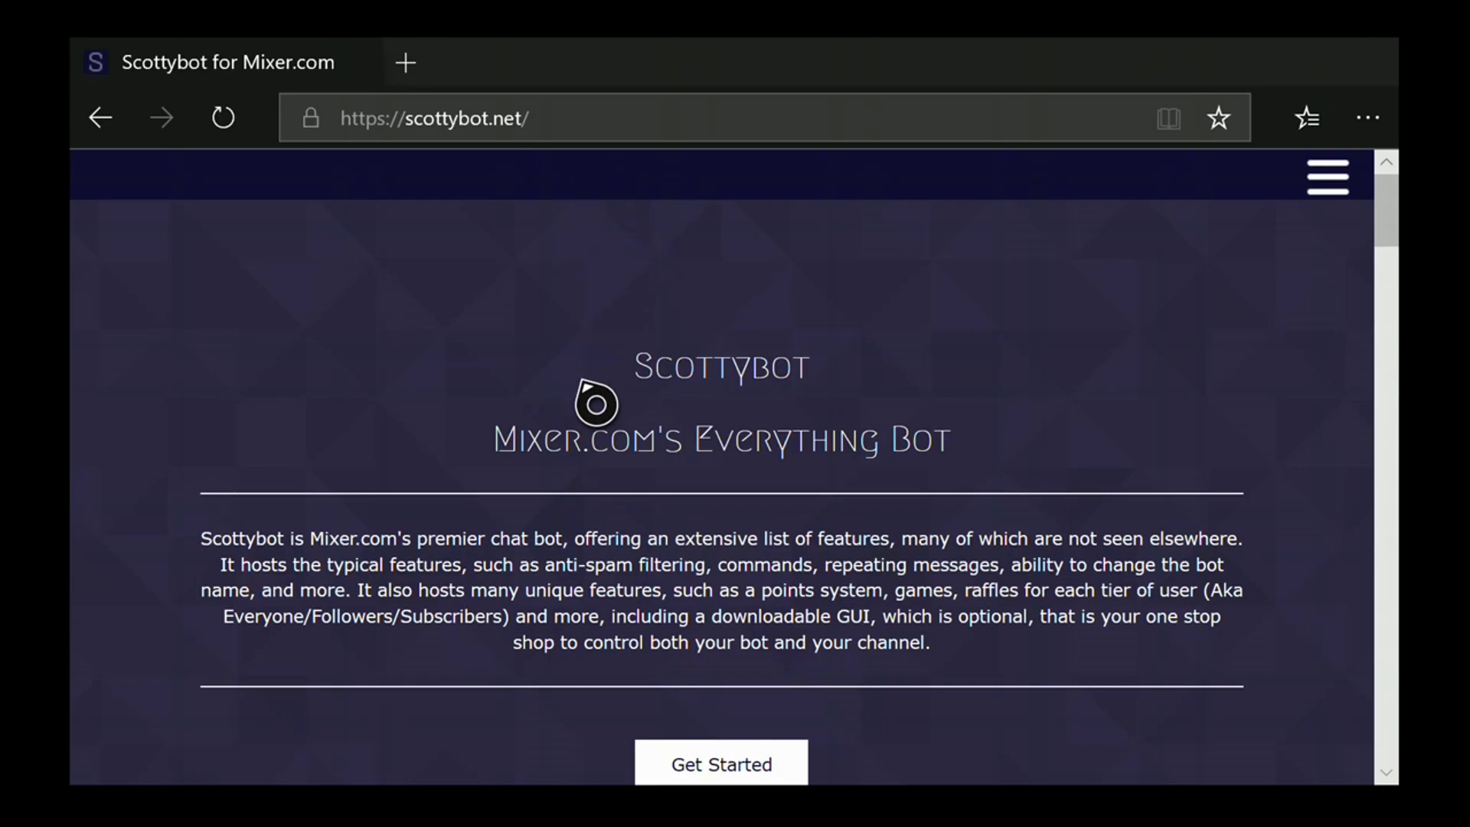
{"action": "scroll", "coordinate": [598, 460], "scroll_direction": "down", "scroll_amount": 2}
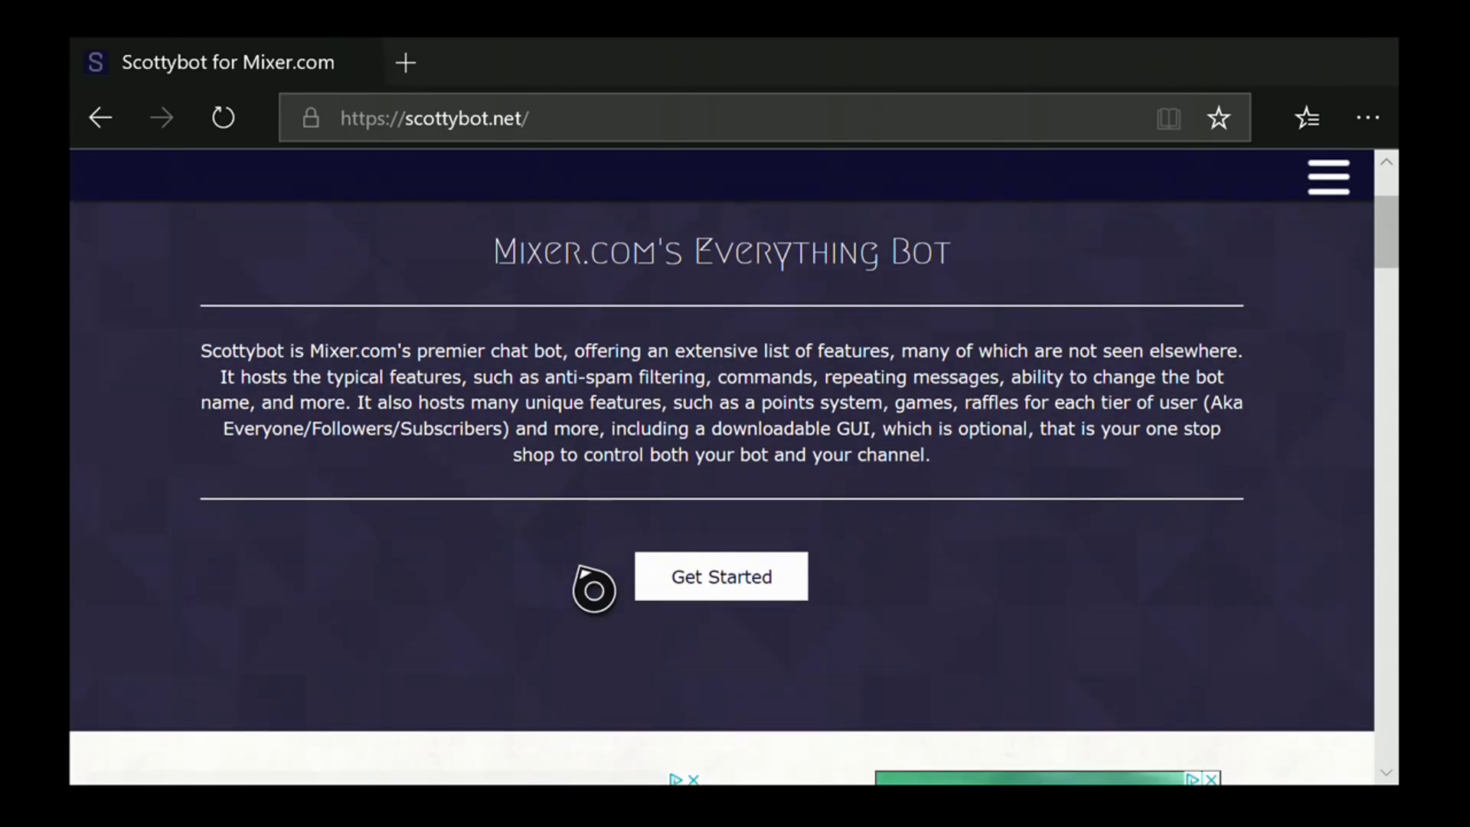
{"action": "scroll", "coordinate": [593, 588], "scroll_direction": "down", "scroll_amount": 3}
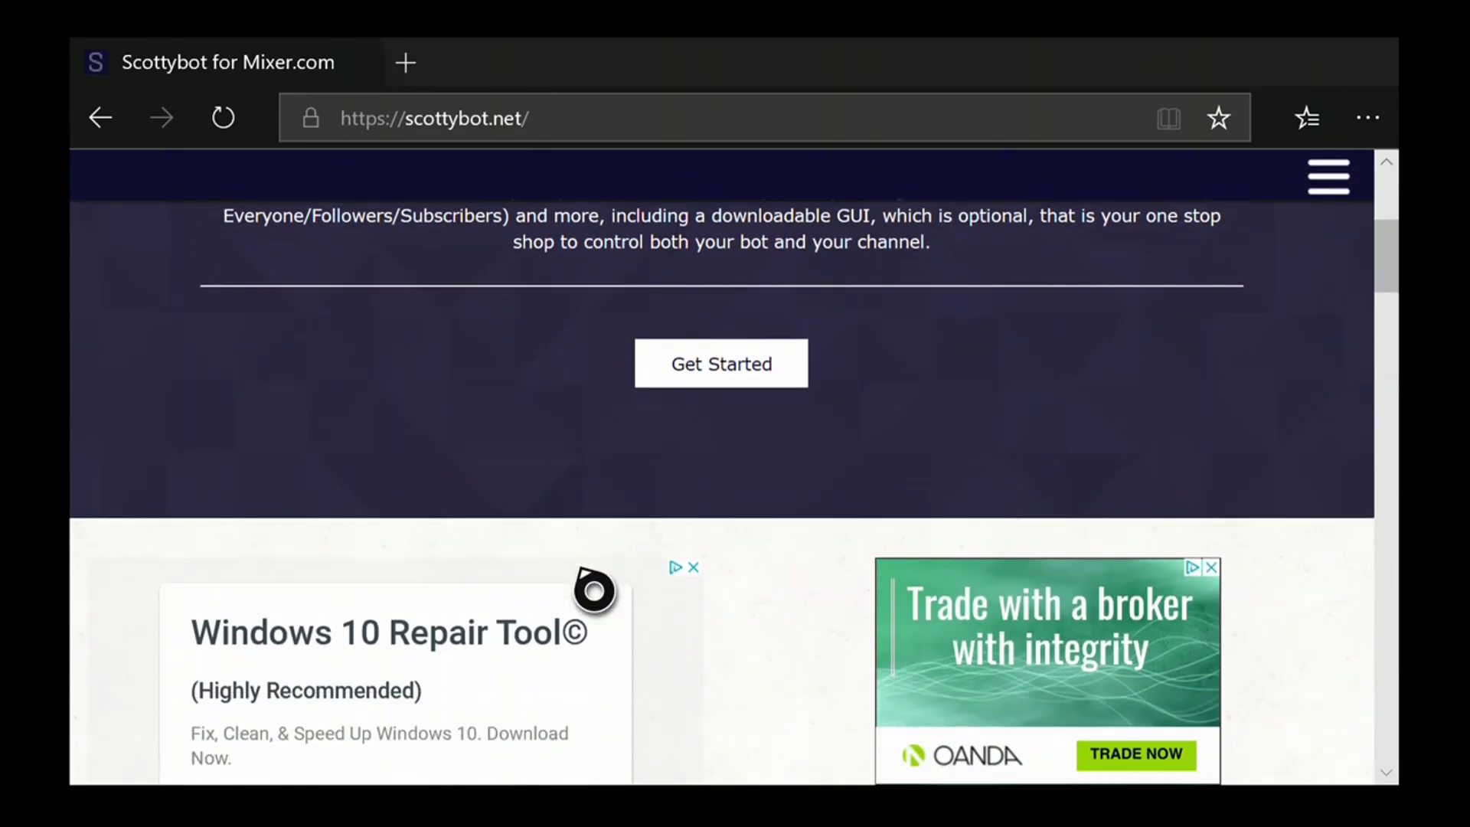
{"action": "scroll", "coordinate": [593, 588], "scroll_direction": "down", "scroll_amount": 3}
{"action": "scroll", "coordinate": [594, 588], "scroll_direction": "down", "scroll_amount": 2}
{"action": "scroll", "coordinate": [593, 588], "scroll_direction": "down", "scroll_amount": 2}
{"action": "scroll", "coordinate": [594, 588], "scroll_direction": "up", "scroll_amount": 3}
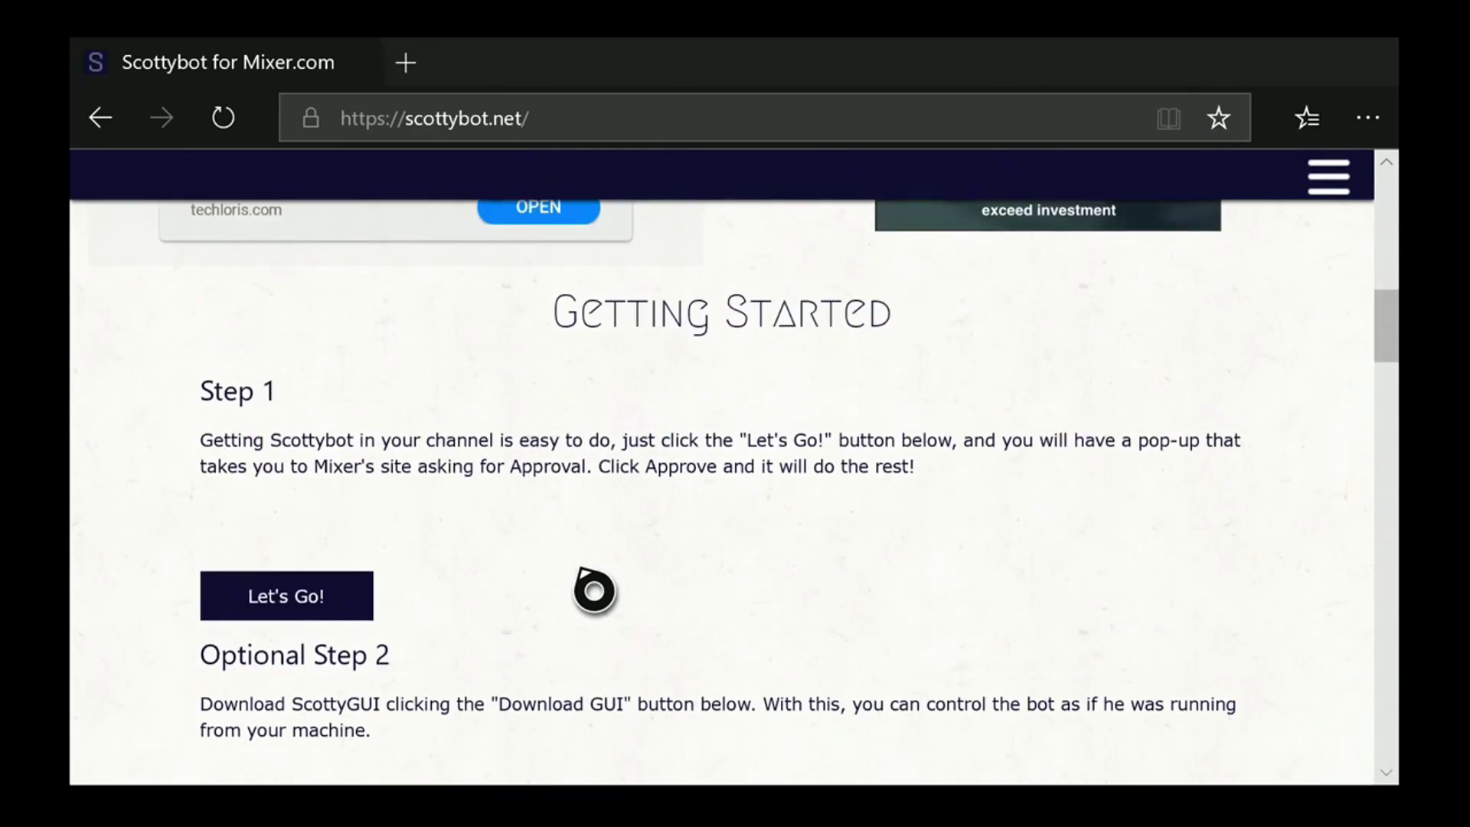